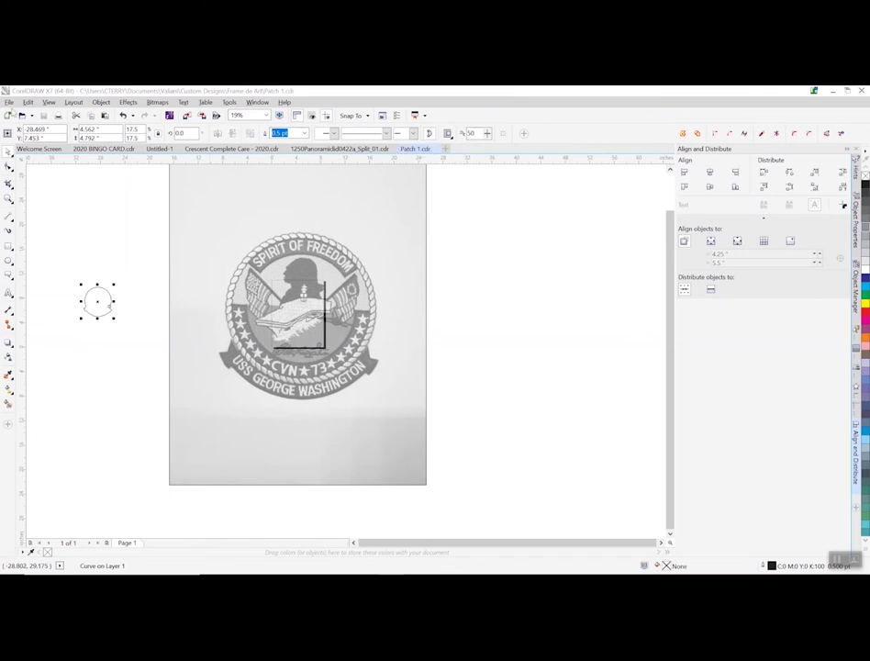
Step: Create a new Letter-size document, 8.5 by 11 inches, in CMYK at 300 dpi
click(10, 102)
click(27, 113)
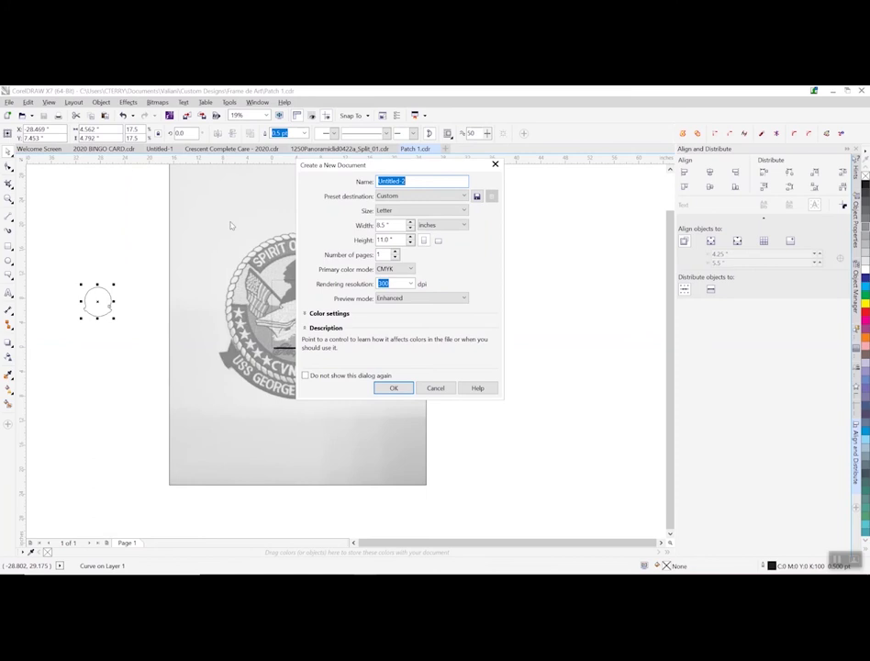
click(393, 390)
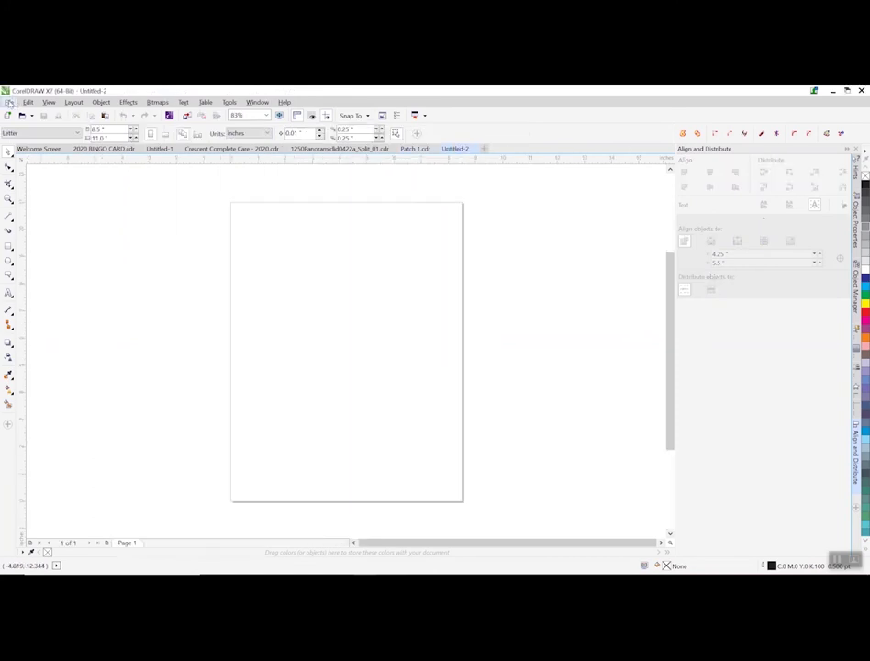
Step: Import the photo Patch2.jpg and place it at its original size, centred on the page
click(9, 102)
click(29, 255)
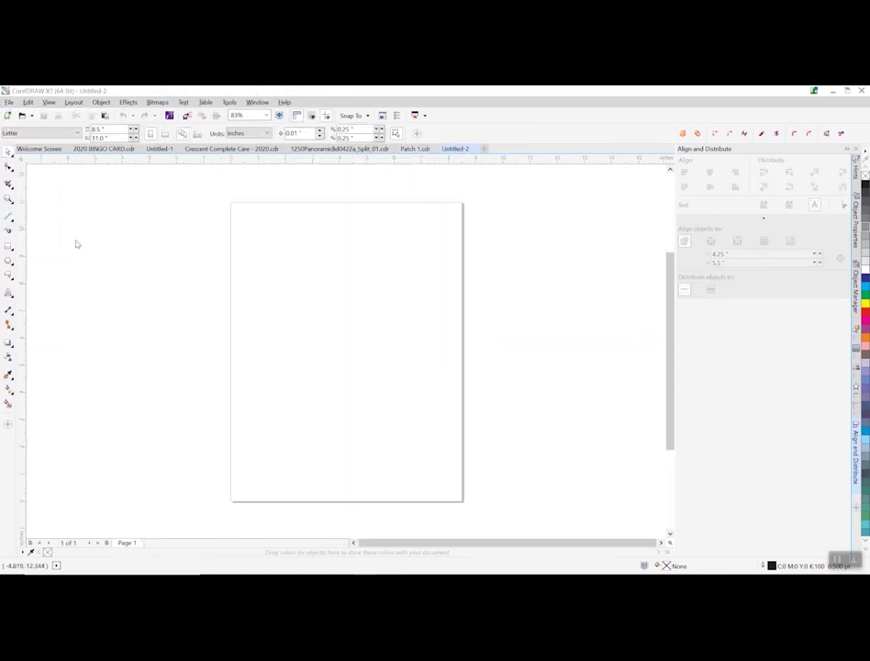
double_click(121, 221)
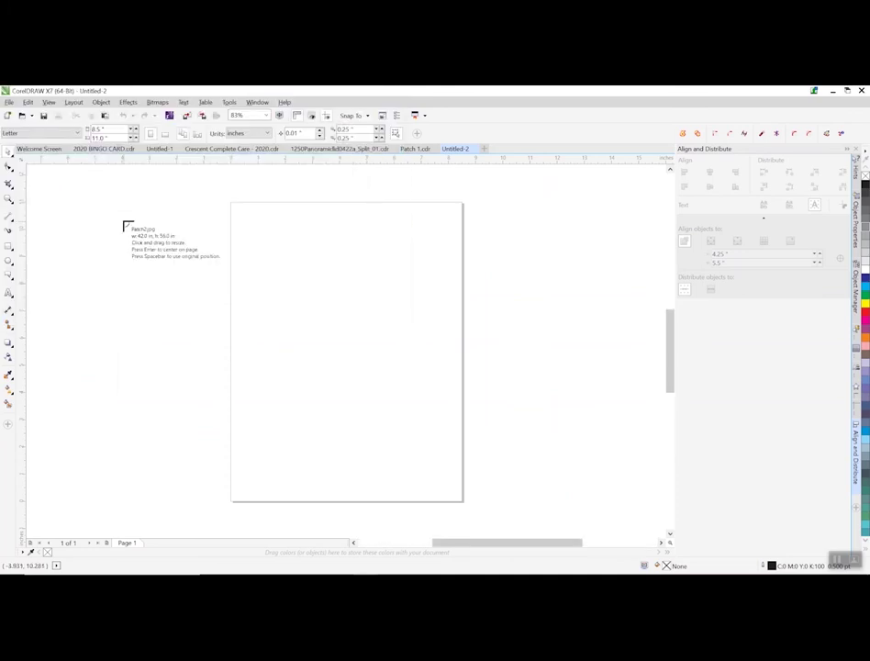
key(Return)
scroll(253, 261, down, 4)
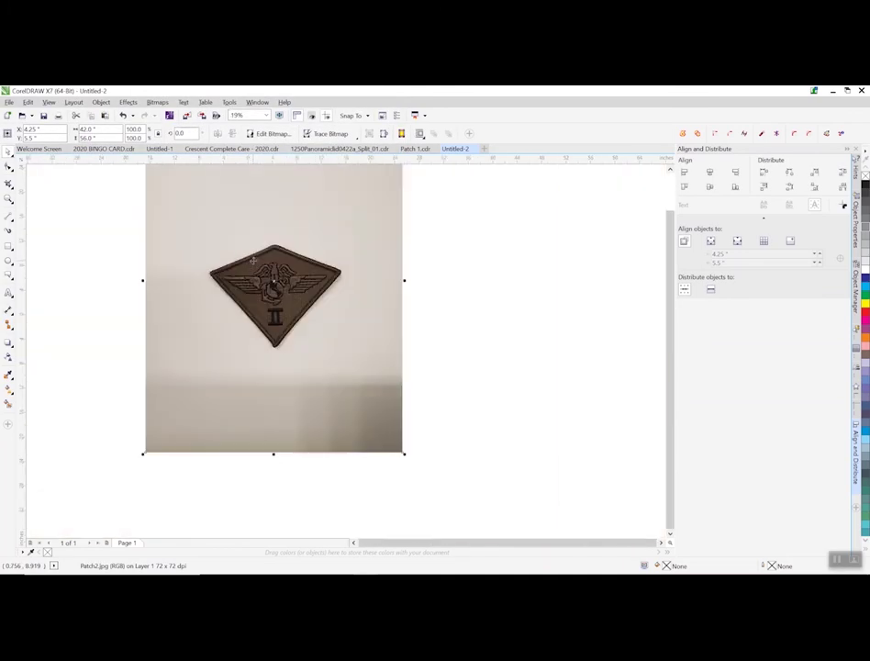
scroll(293, 295, down, 2)
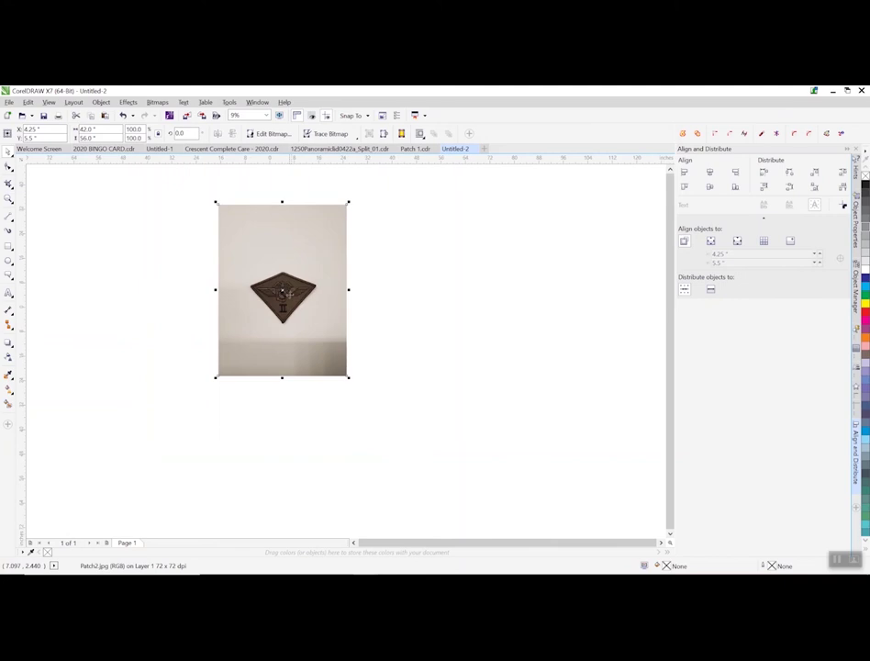
Step: Check the patch photo's width and height, and display the drawing in Wireframe view
click(96, 130)
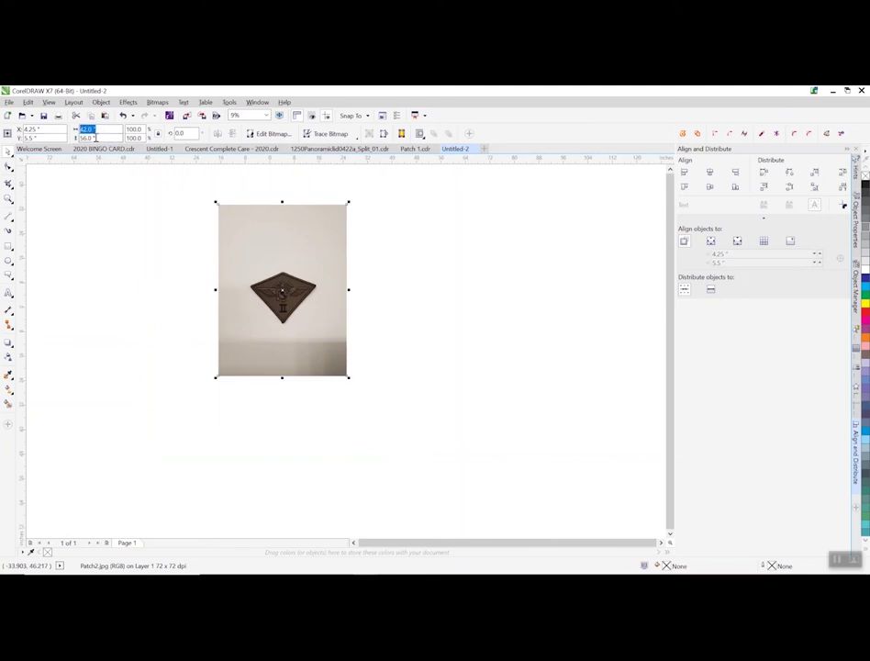
click(92, 137)
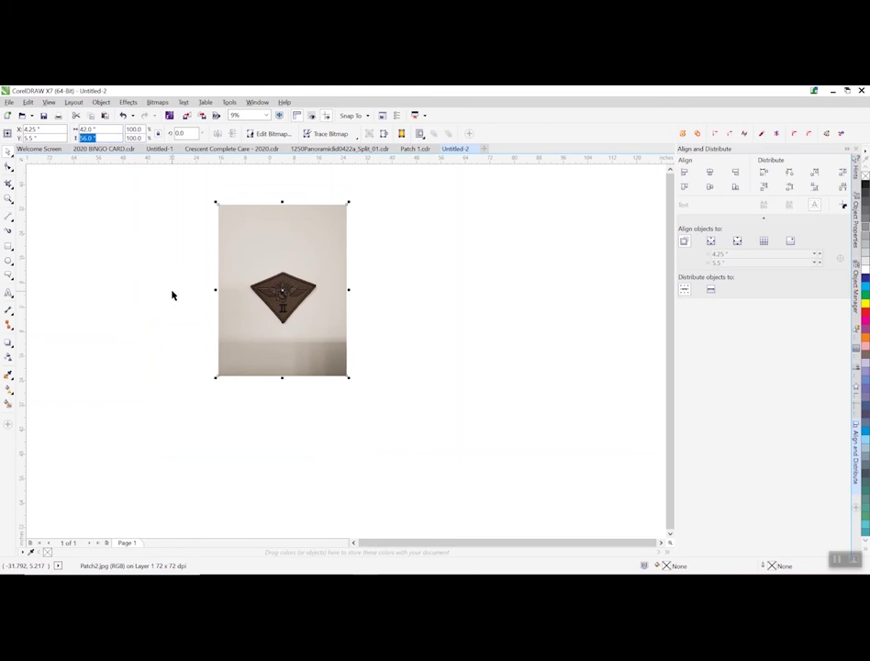
scroll(256, 282, up, 2)
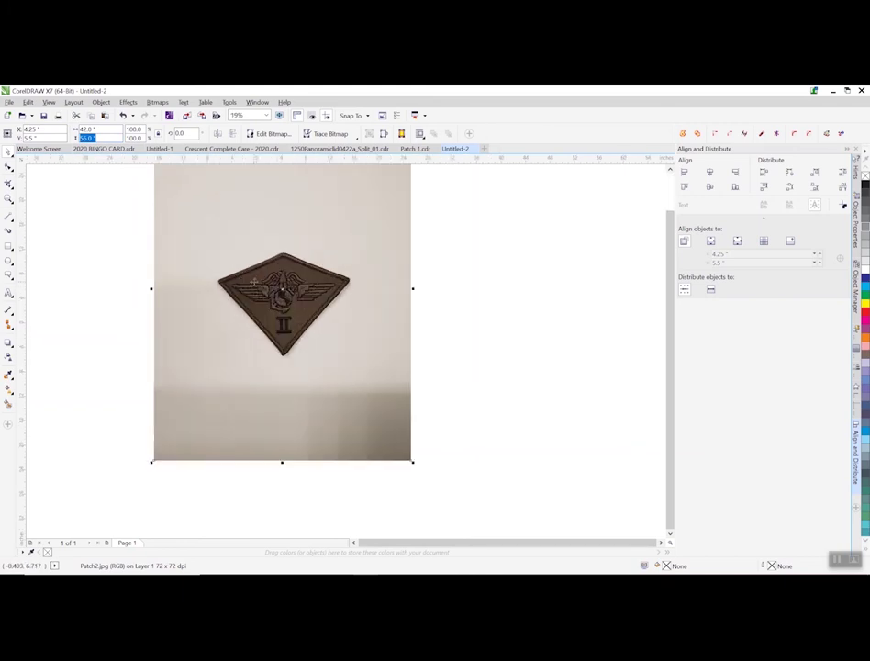
scroll(278, 257, up, 1)
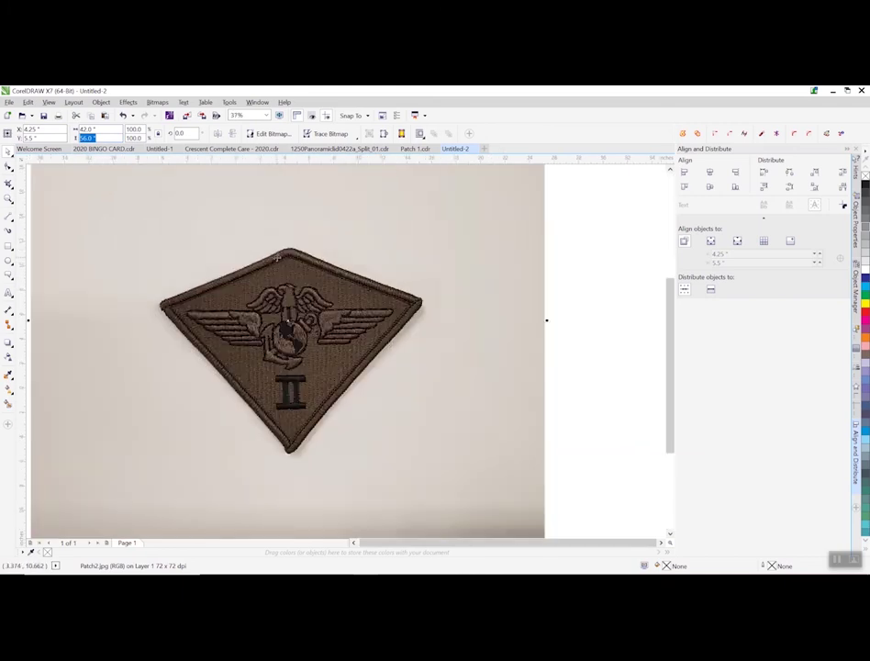
click(49, 102)
click(57, 124)
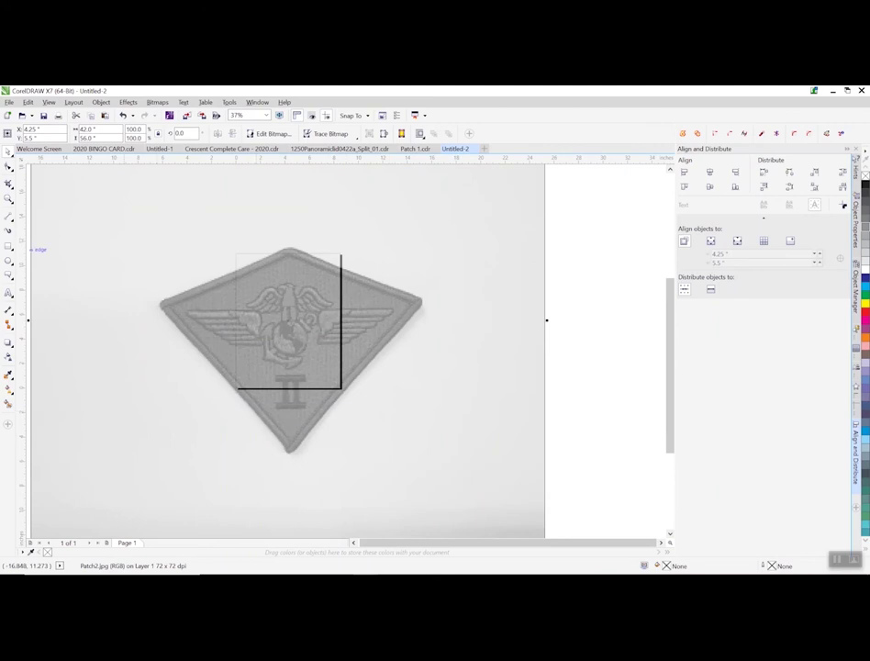
Step: Trace the patch's four-sided outline corner to corner with the 2-Point Line tool, closing it at the lower tip
click(8, 218)
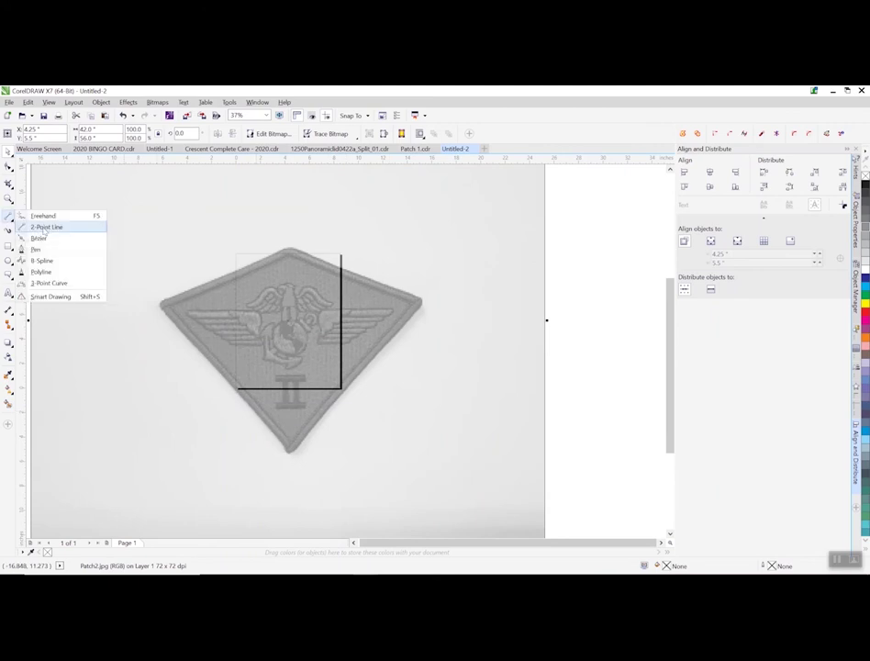
click(44, 227)
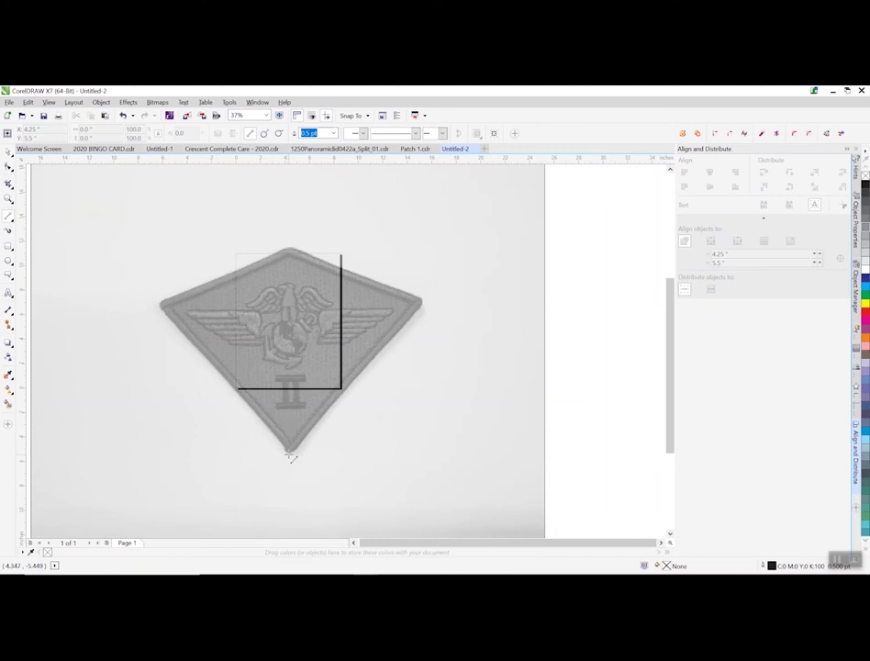
drag(289, 452, 424, 300)
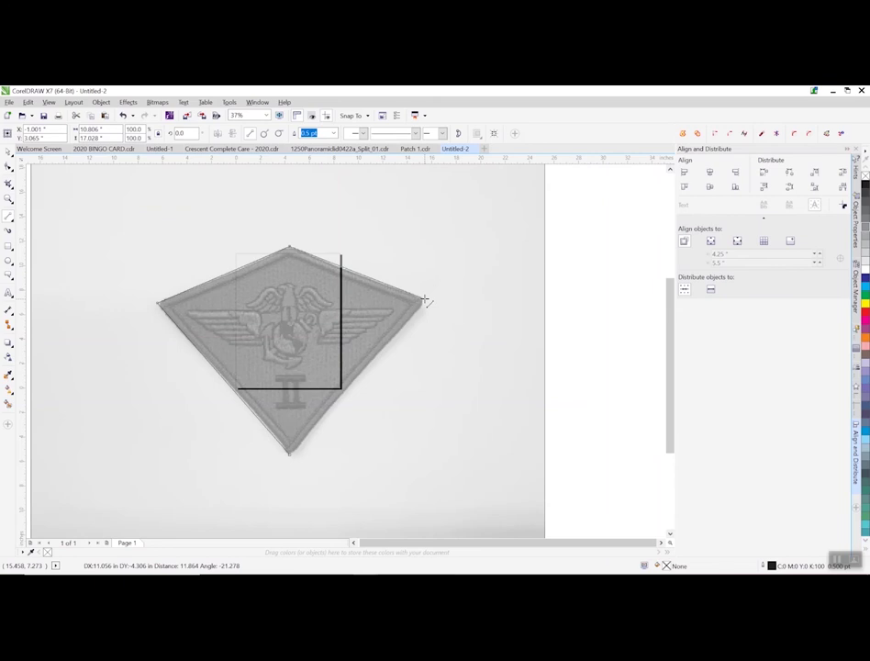
drag(424, 300, 290, 455)
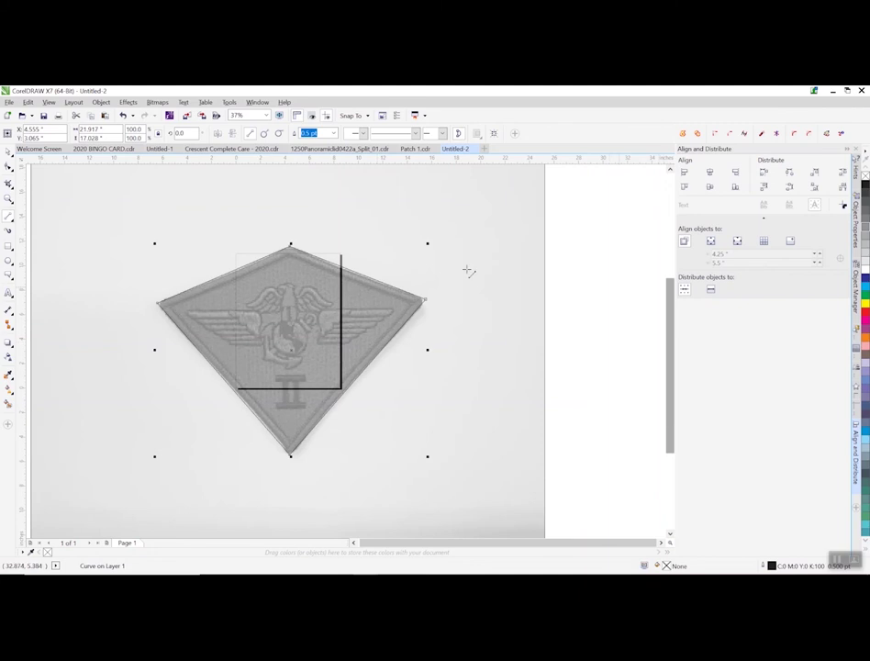
click(562, 330)
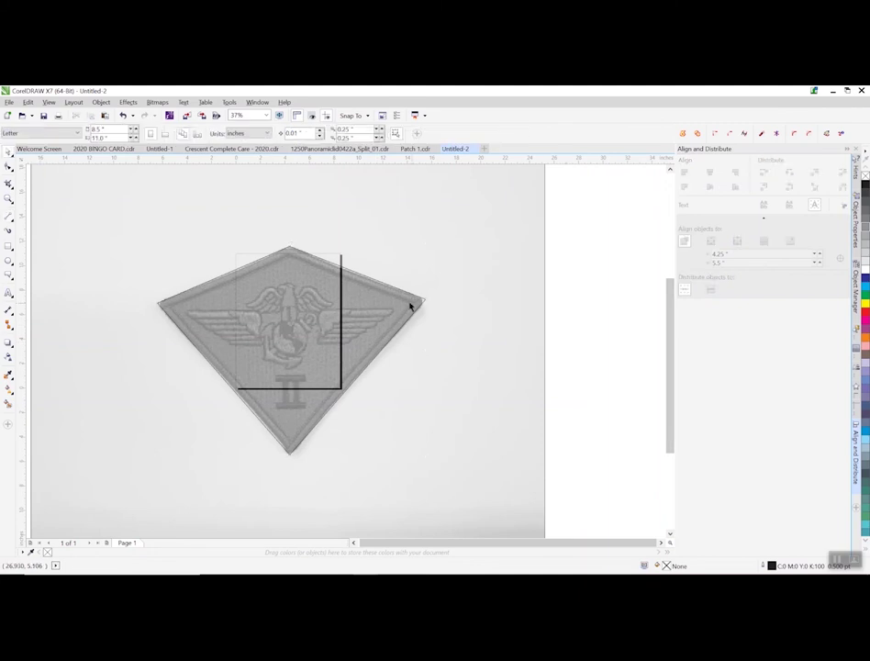
Step: Try moving the traced outline's right and lower corner nodes, undoing each move
double_click(408, 296)
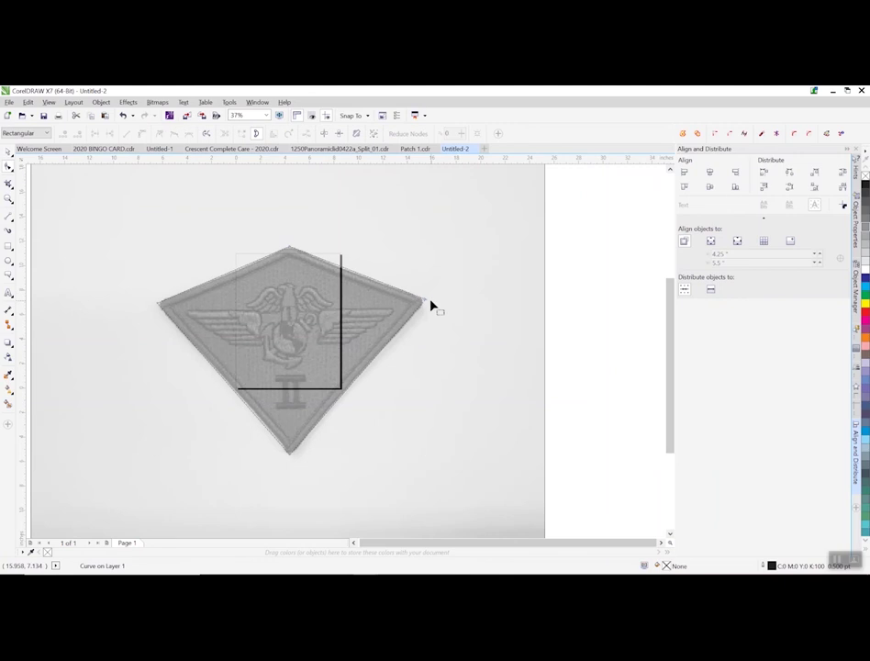
drag(425, 301, 467, 264)
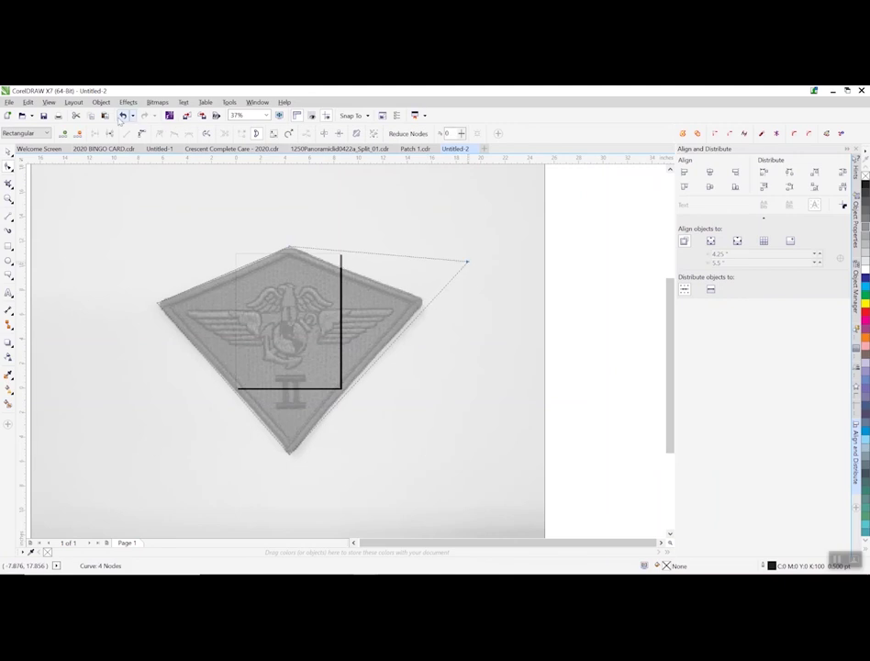
click(122, 116)
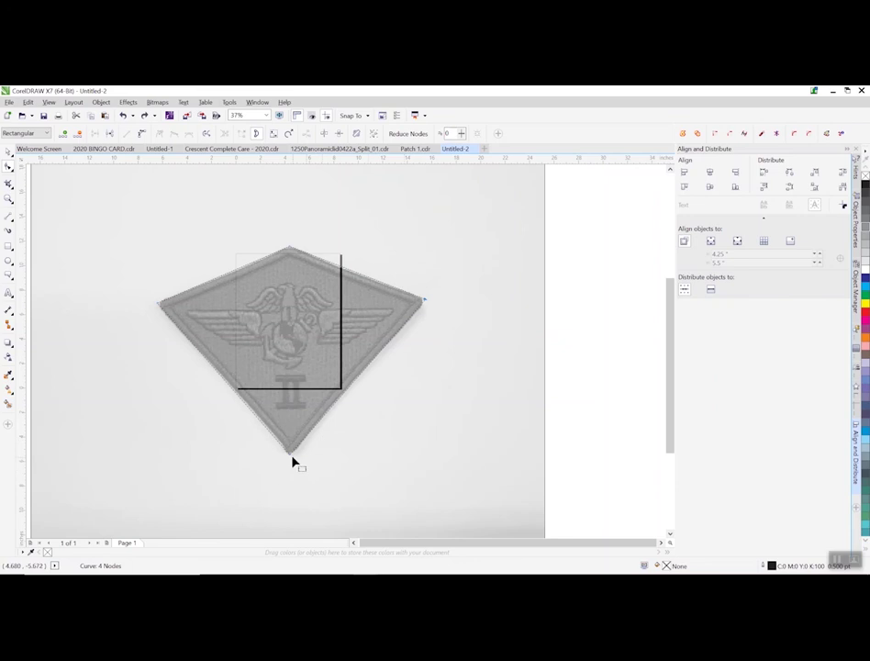
drag(289, 456, 296, 475)
key(ctrl+z)
Step: Scale the traced outline proportionally to a width of 3.5 inches
scroll(230, 273, down, 3)
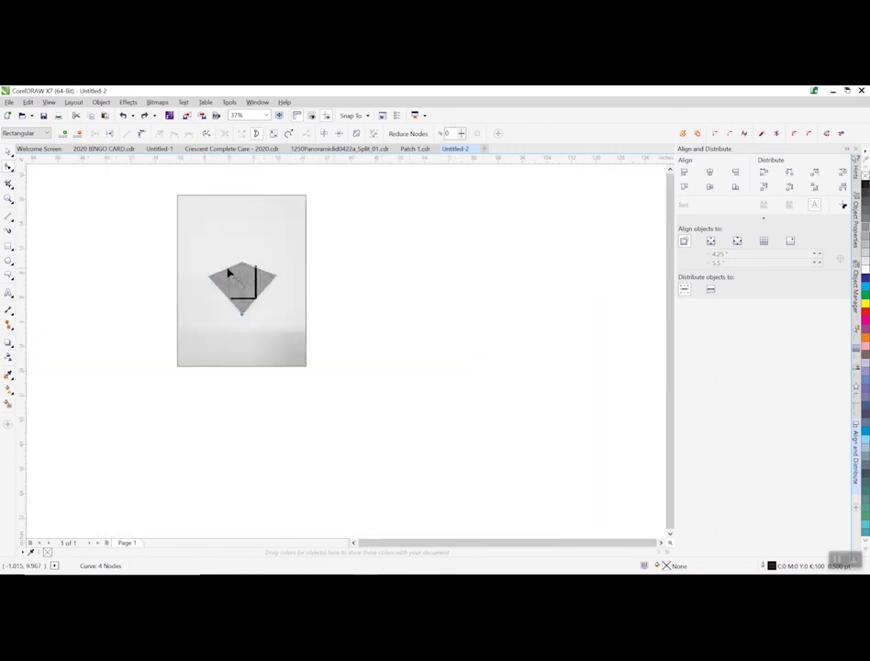
click(8, 152)
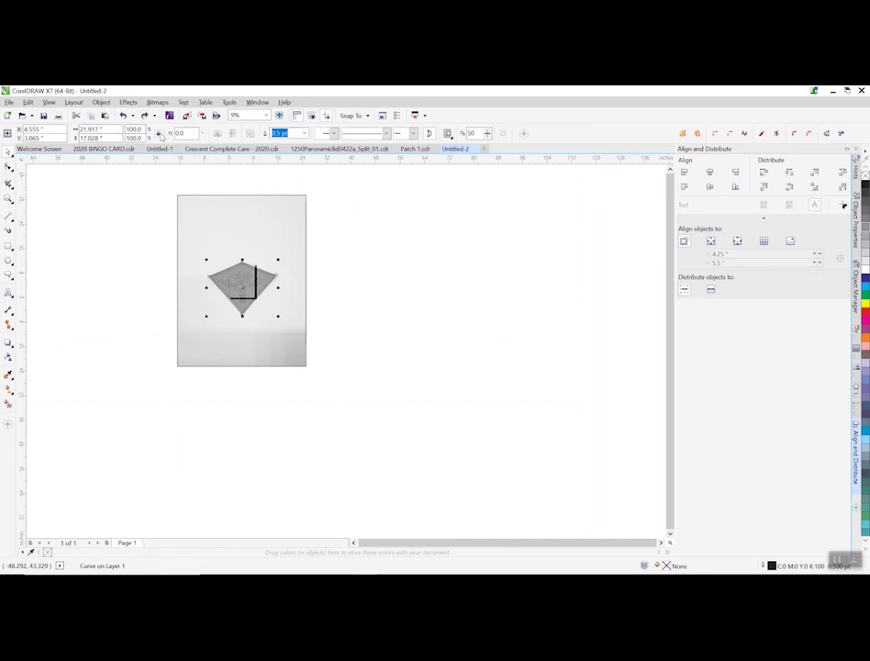
double_click(106, 133)
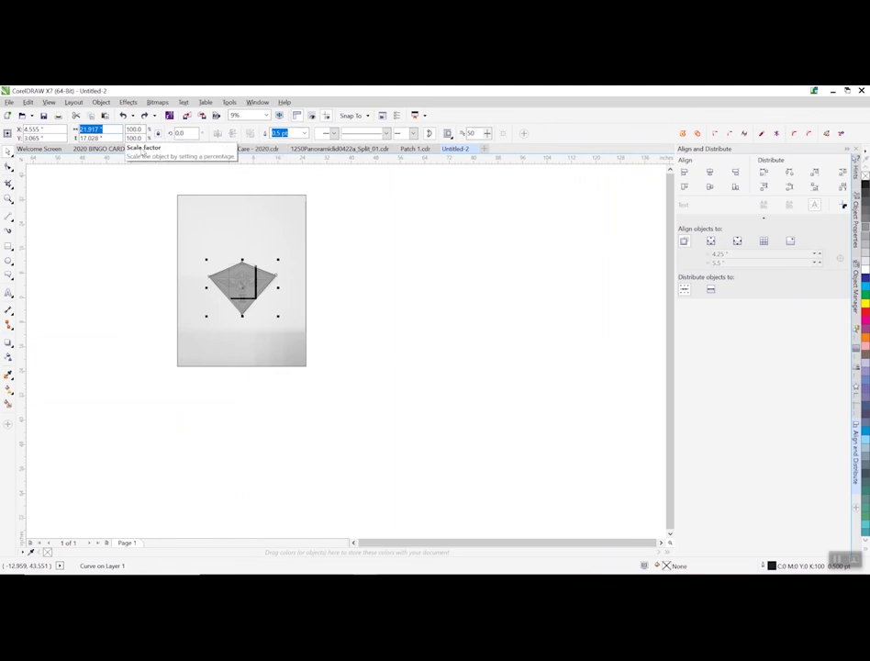
text(1)
key(Tab)
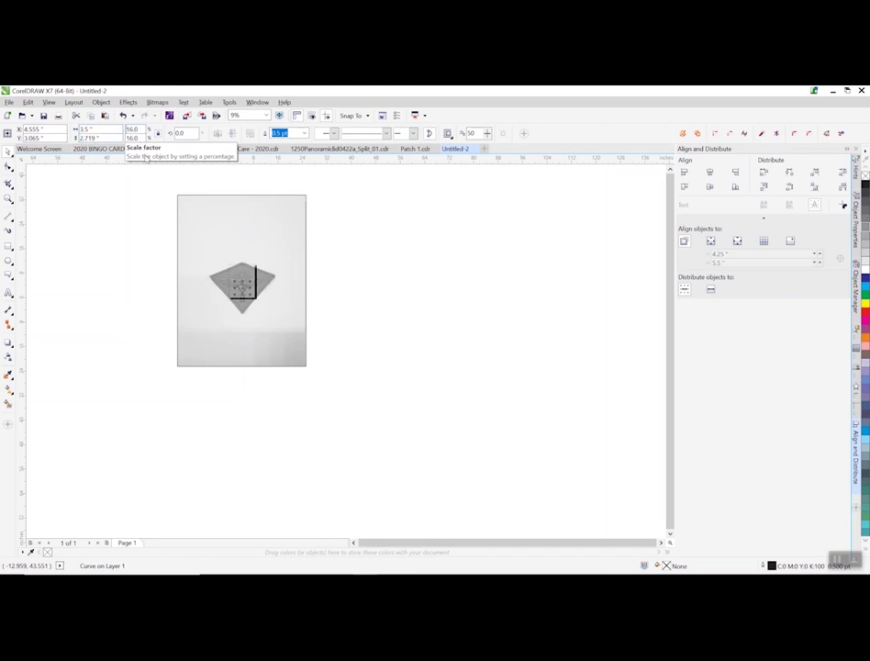
key(Return)
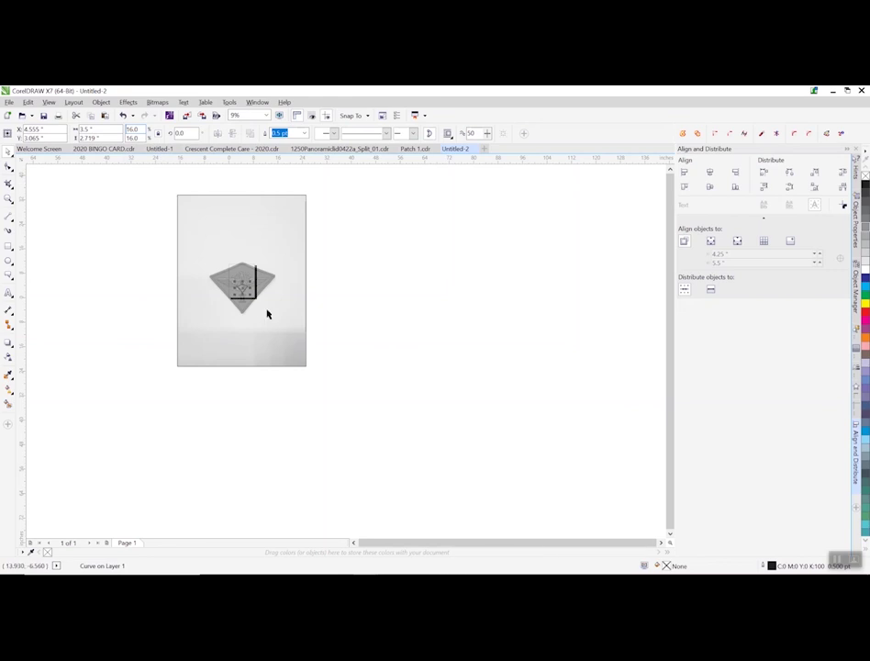
Step: Move the scaled outline off the patch photo into the empty area to its right, at about X 30.9, Y 4.6 inches
scroll(245, 286, up, 1)
scroll(244, 287, up, 2)
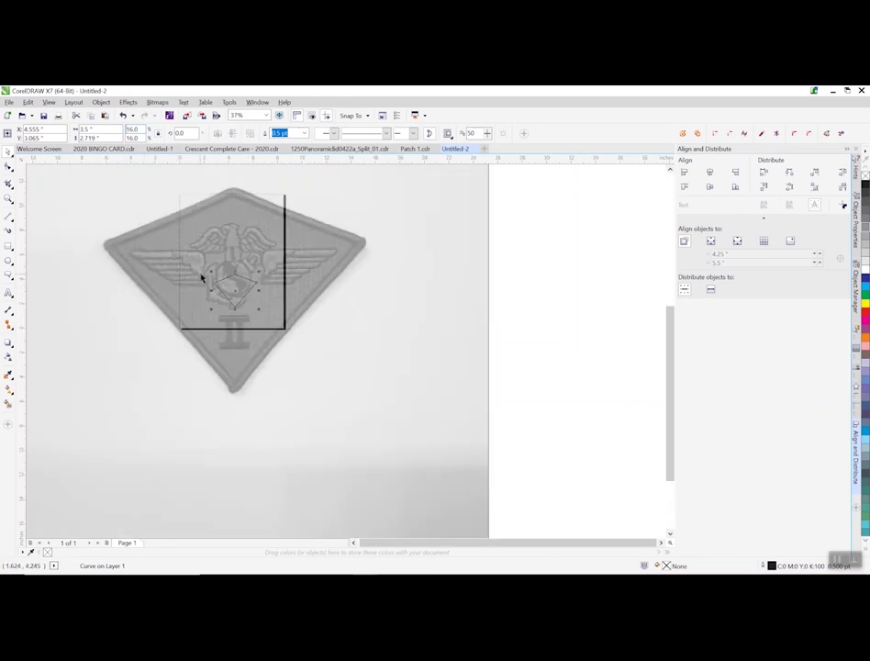
drag(241, 292, 556, 270)
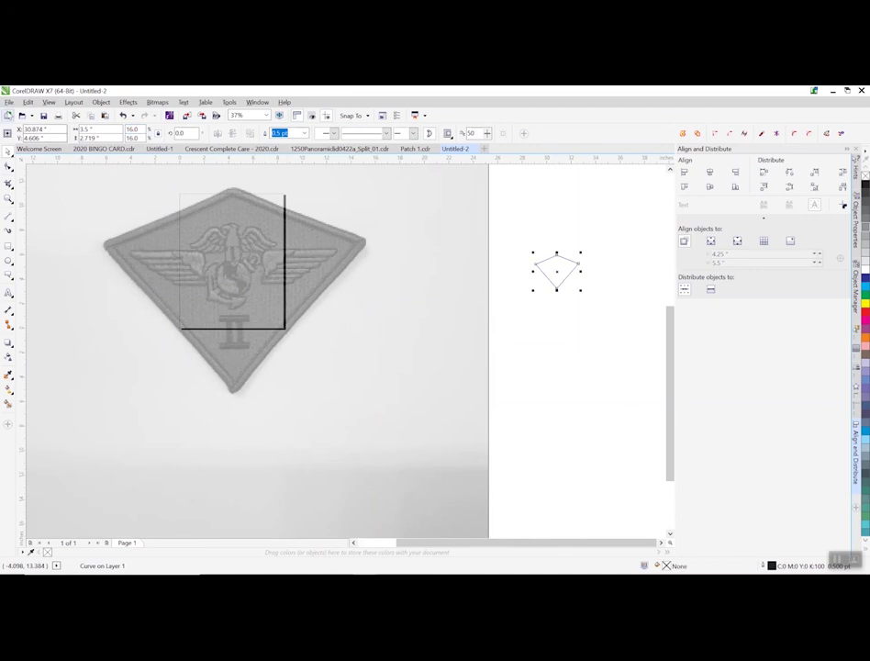
click(8, 102)
click(29, 265)
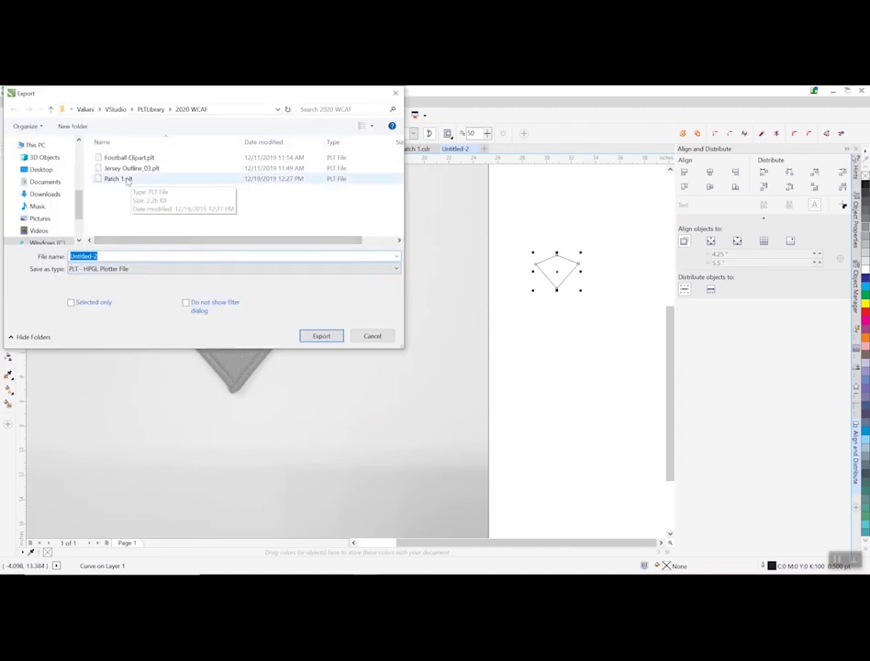
click(371, 336)
Step: Save the drawing as the CorelDRAW file Patch 2 in the Frame de Art folder
click(10, 102)
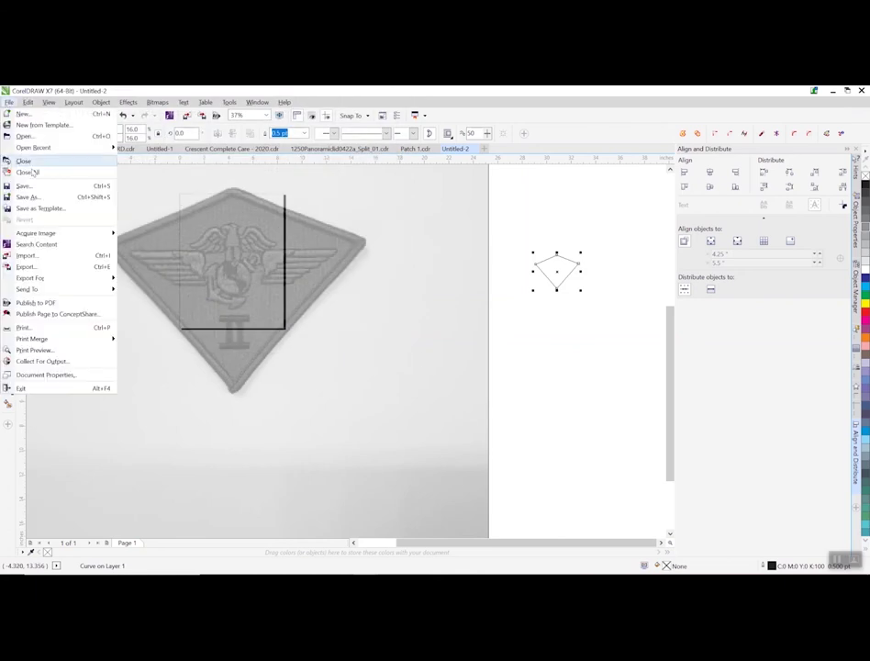
click(241, 231)
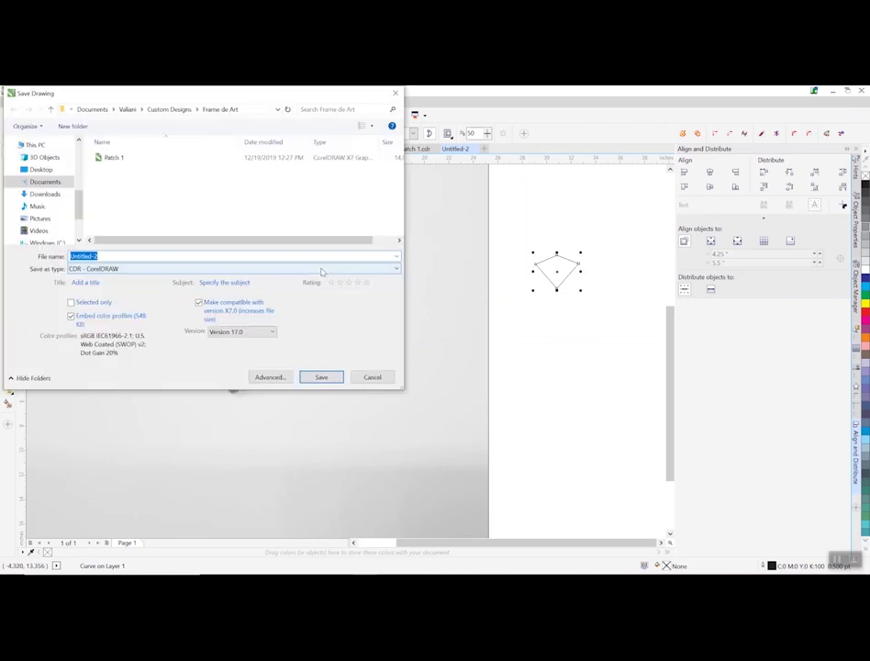
text(Pat)
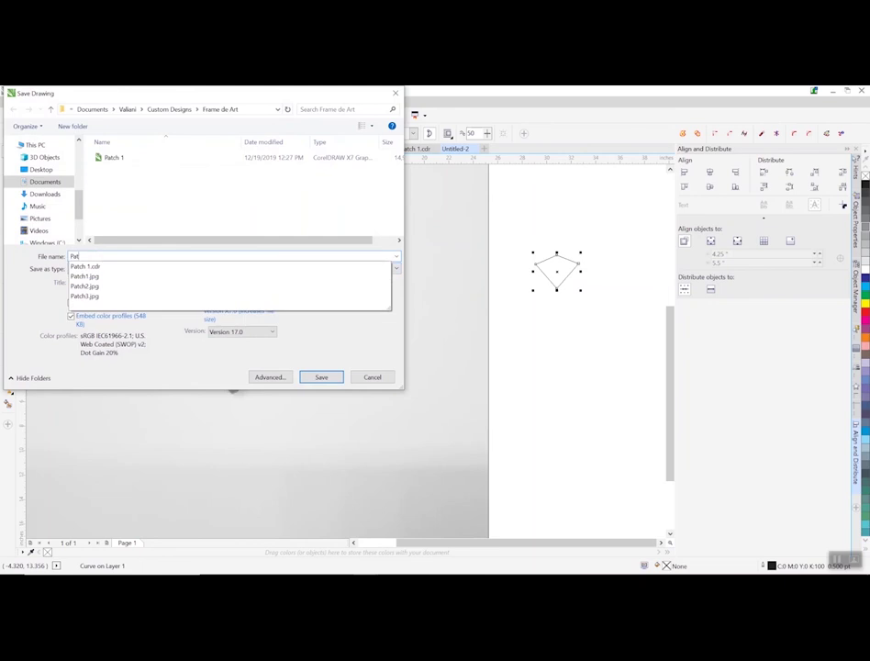
text(ch)
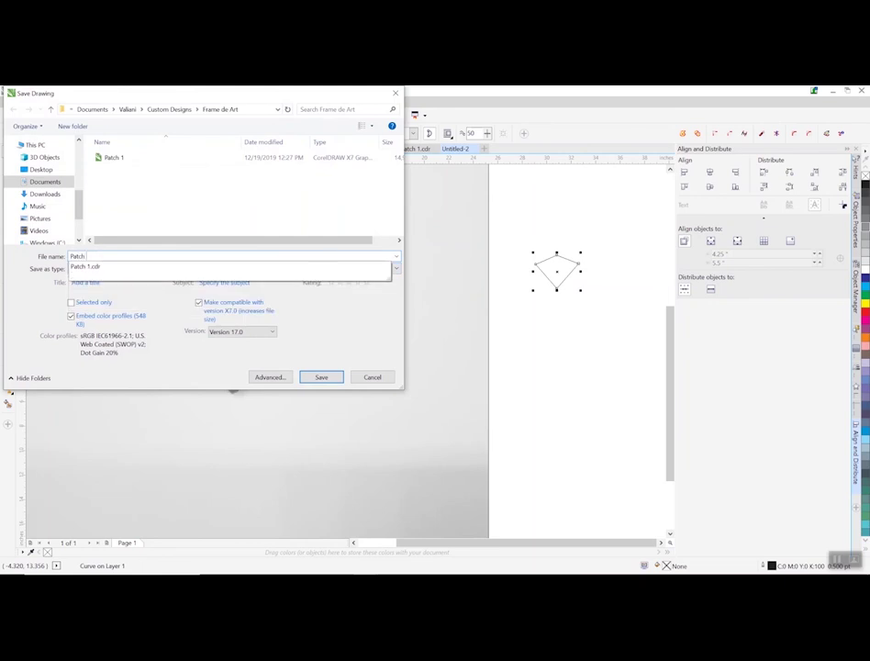
key(Escape)
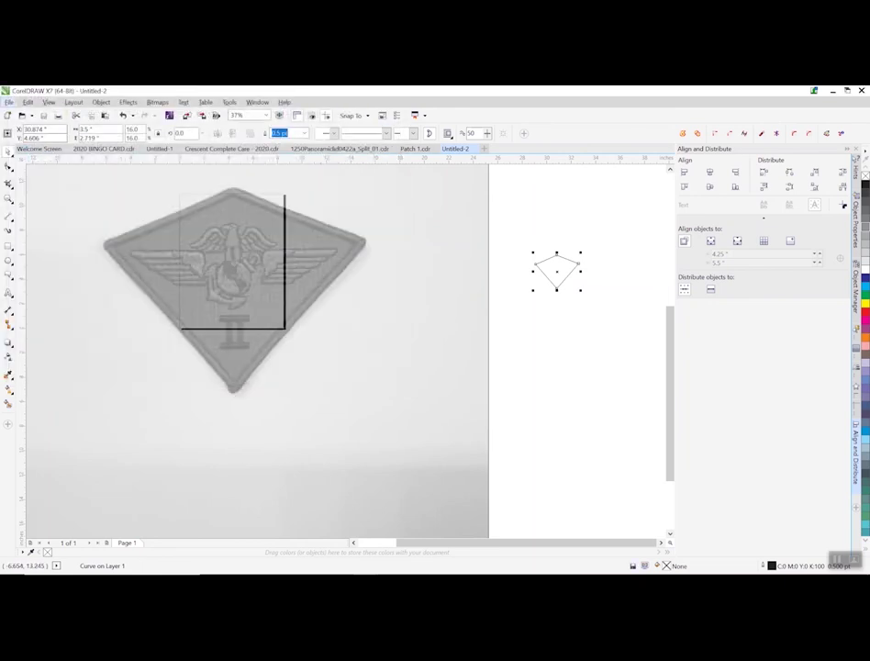
Step: Export Patch 2 as an HPGL plotter file (PLT) to the 2020 WCAF folder, using Letter size, 100% scale and a page-center origin
click(8, 101)
click(68, 271)
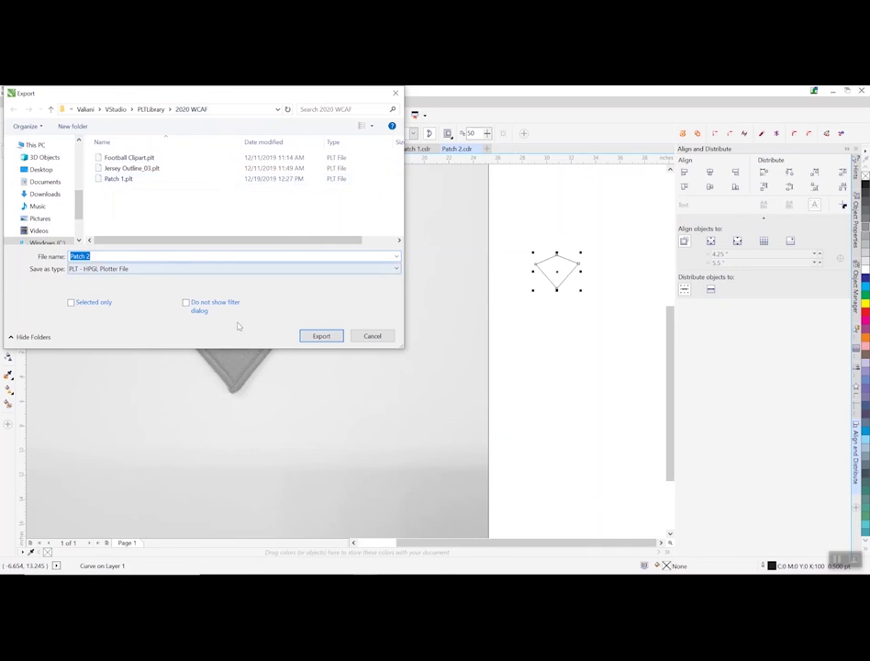
click(321, 335)
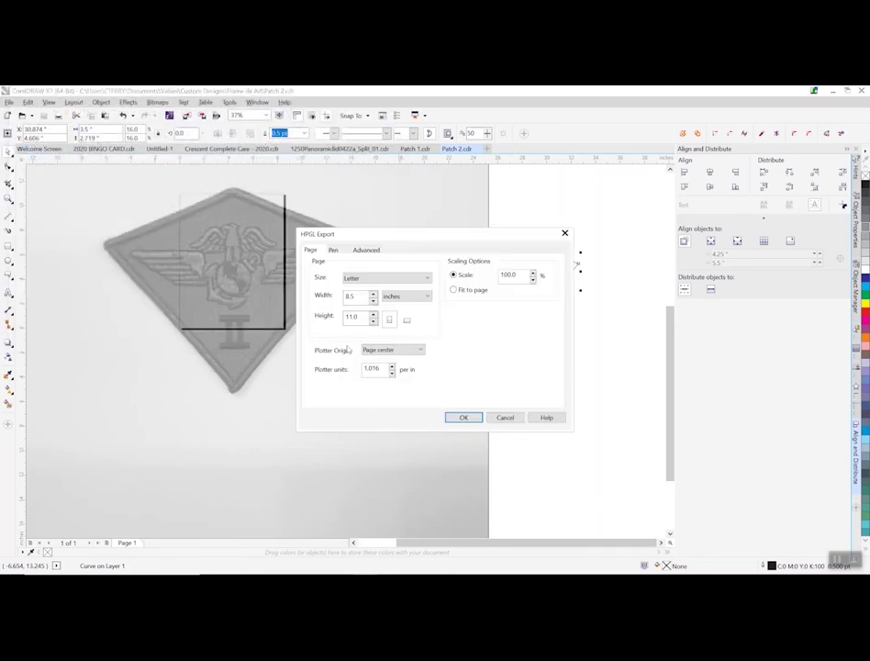
click(463, 417)
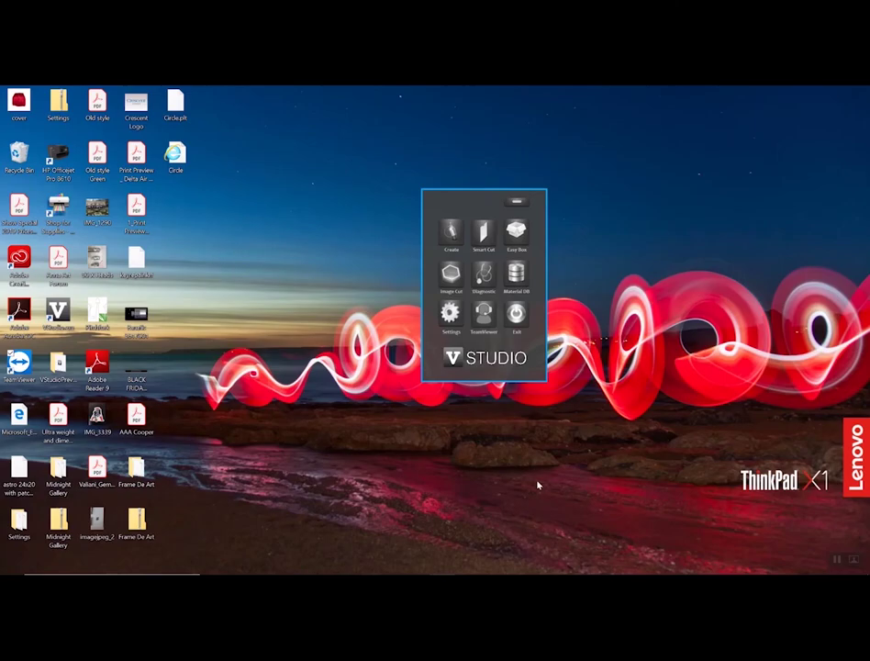
Step: In V Studio's Create module, insert the clip art Patch 2.plt from the 2020 WCAF folder and move it to the mat's upper-left area
click(451, 231)
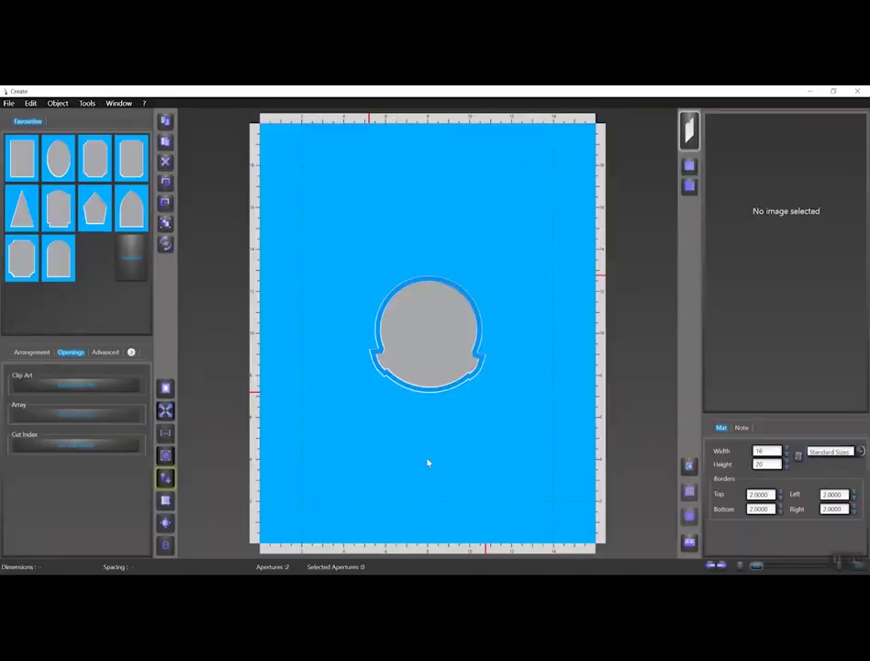
click(72, 392)
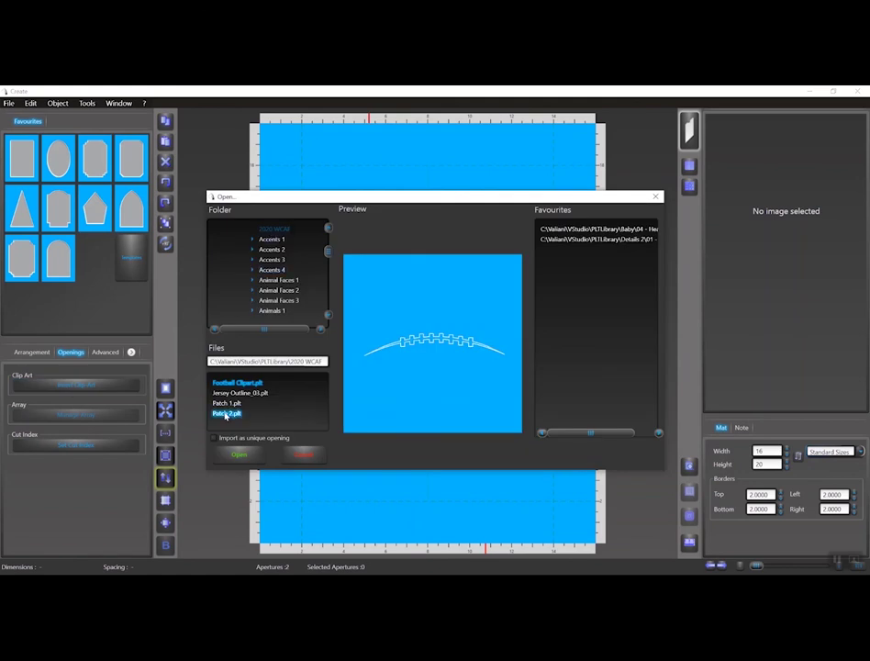
click(226, 415)
click(239, 453)
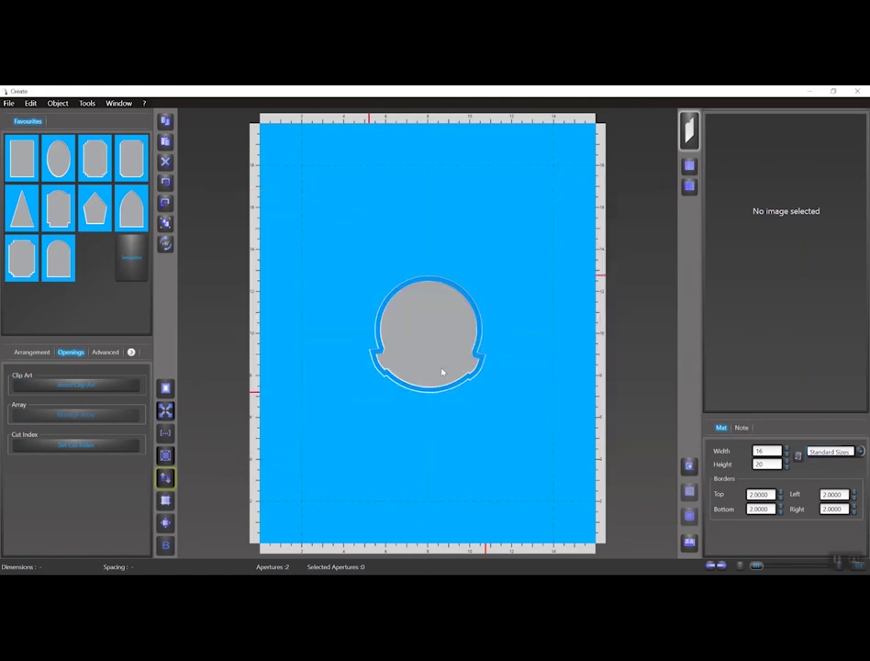
drag(433, 348, 348, 240)
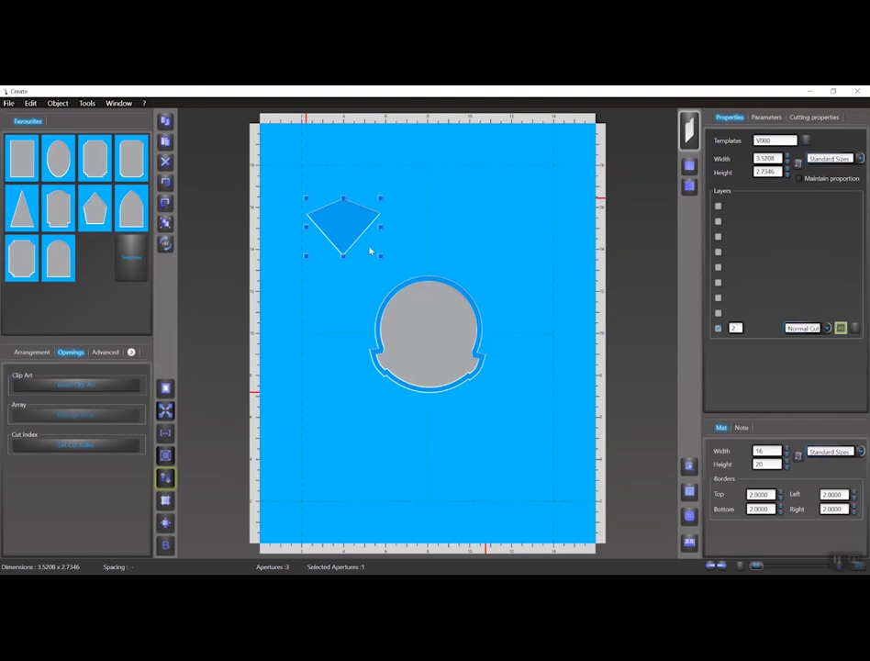
Step: Add a Global, Full outline around the patch opening with a 0.25 reveal on layer 2, and delete the original inner opening
click(689, 514)
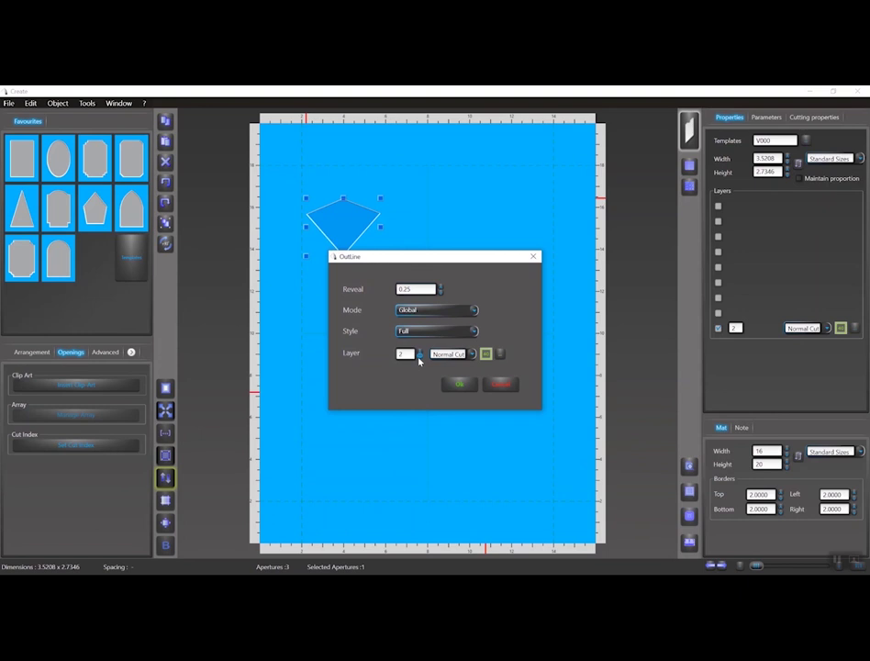
click(419, 350)
click(453, 382)
click(340, 283)
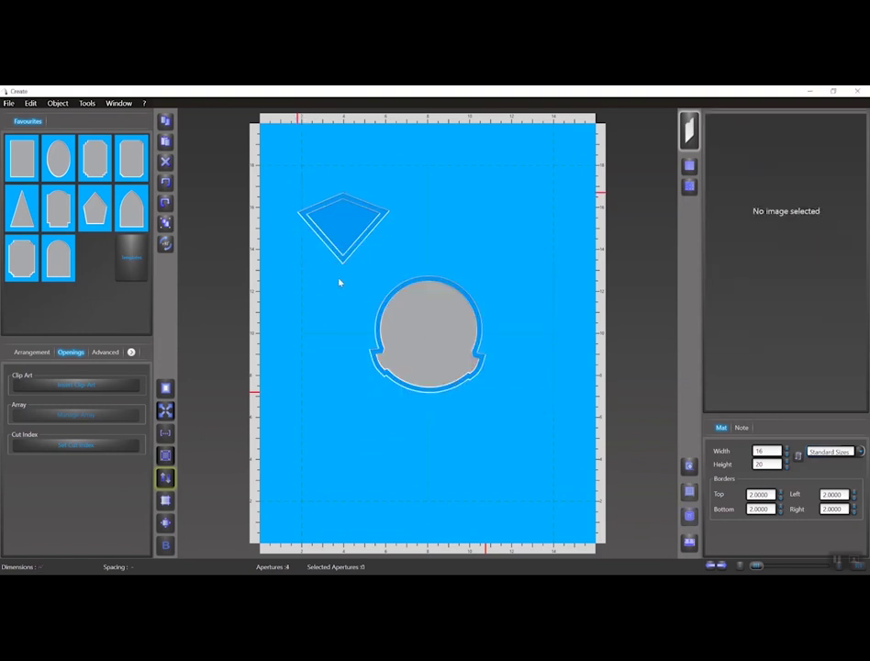
click(345, 239)
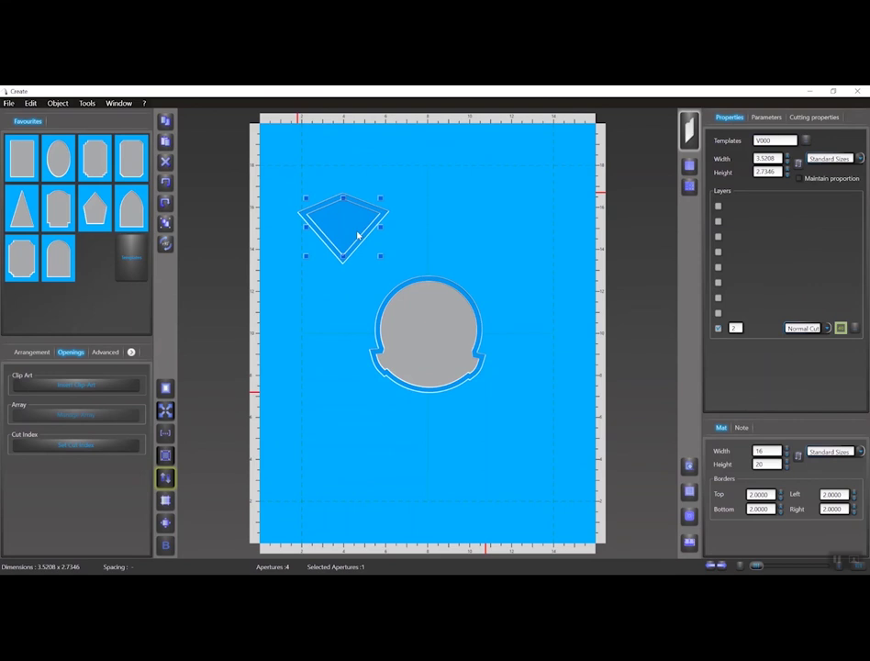
key(Delete)
Step: Outline the remaining patch opening with a 0.25 reveal, Global mode and Full style on layer 3 as a Normal Cut
click(358, 236)
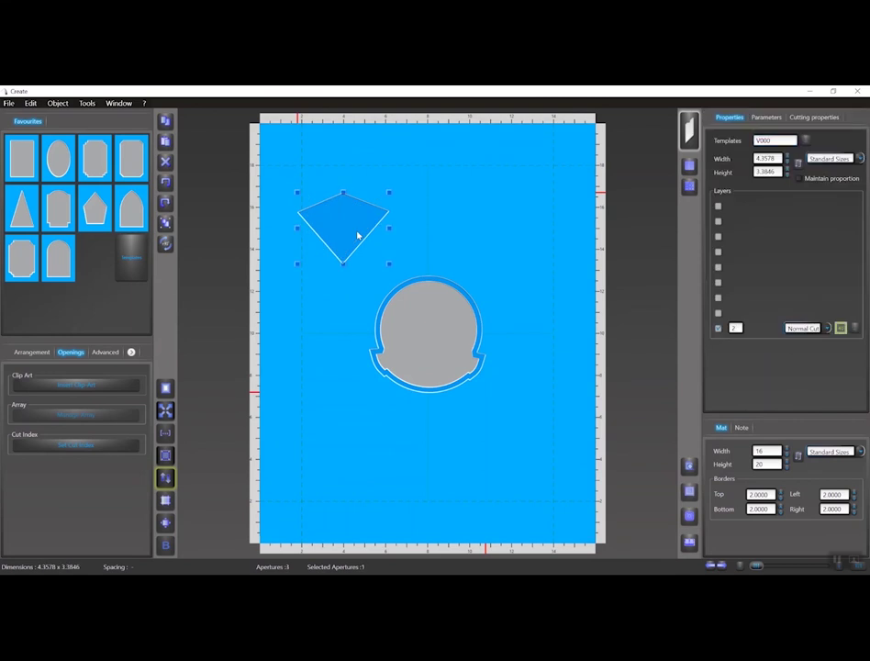
click(689, 515)
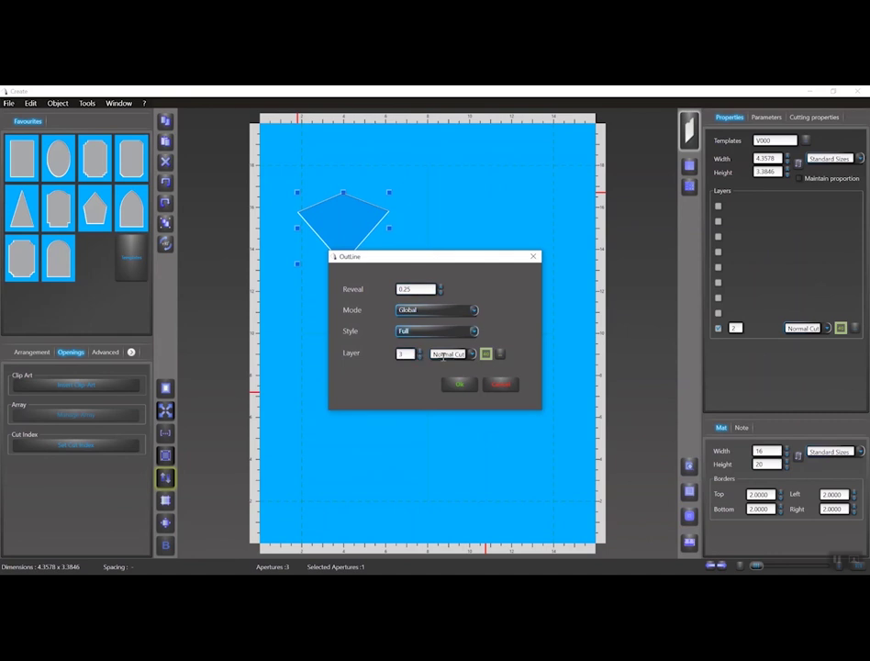
click(459, 384)
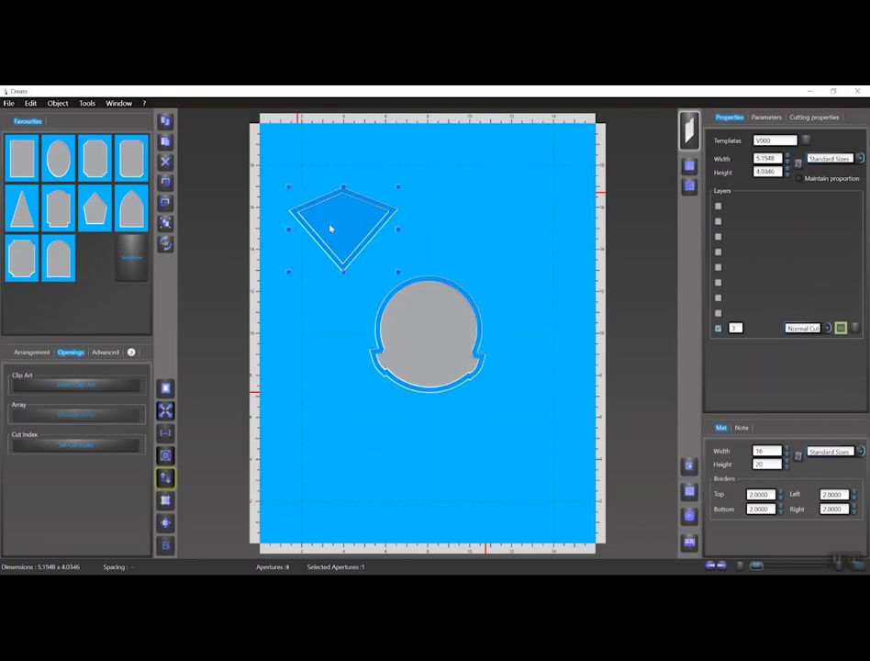
Step: Change the inner patch opening on layer 2 to a Reverse Cut and deselect it
click(331, 229)
click(827, 327)
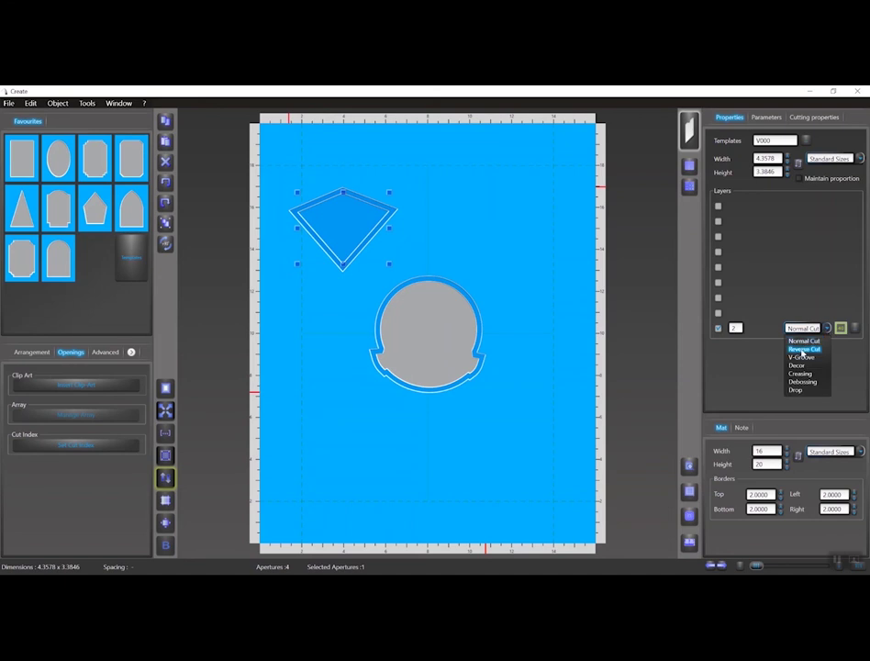
click(803, 349)
click(480, 245)
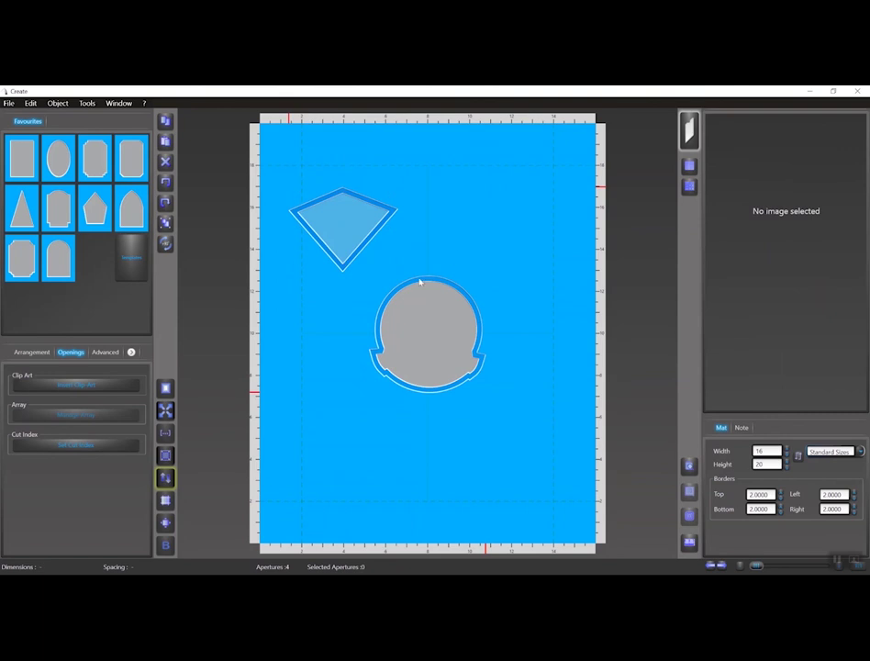